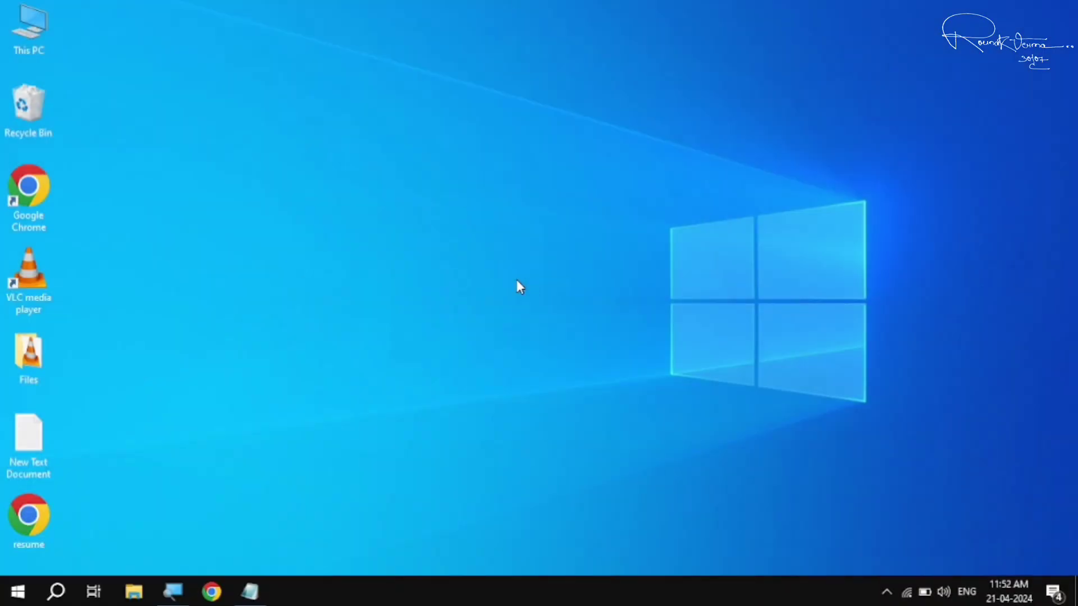
Launch Registry Editor as administrator and clear the path in its address bar.
key("super")
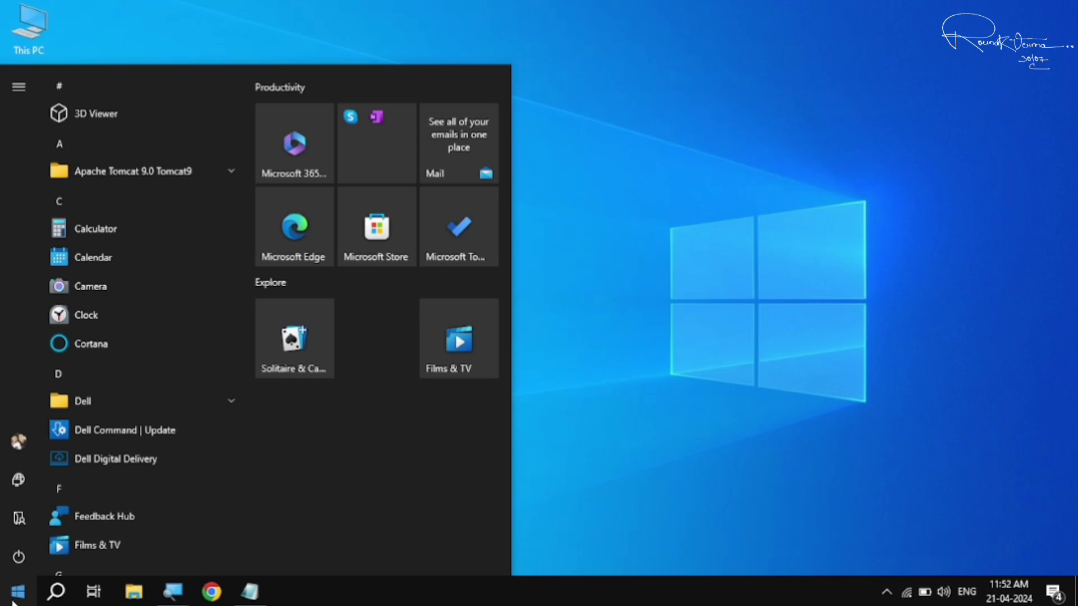
type("regedit")
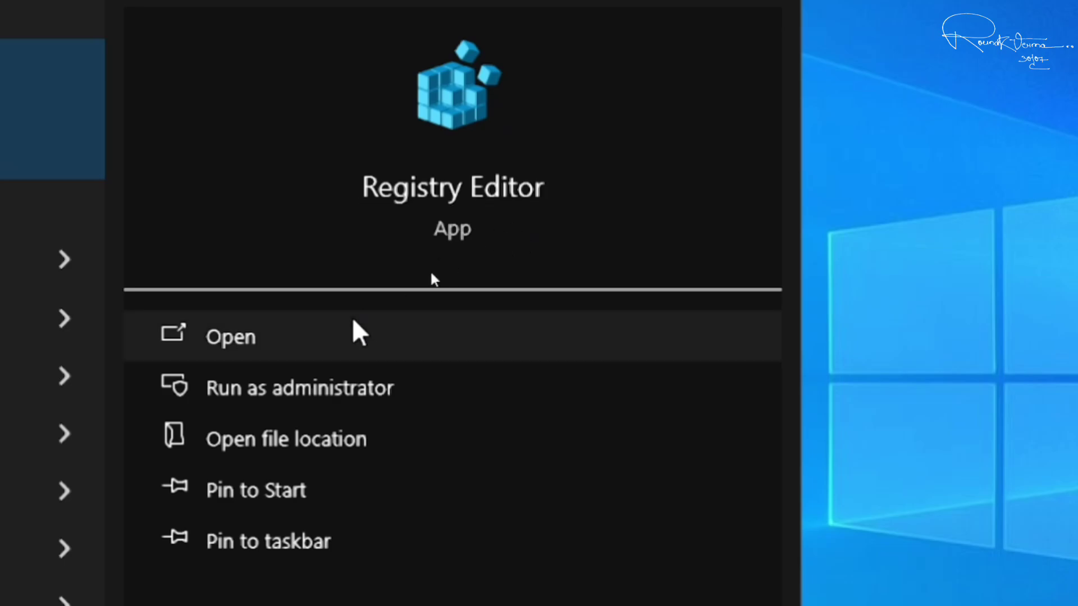
left_click(356, 393)
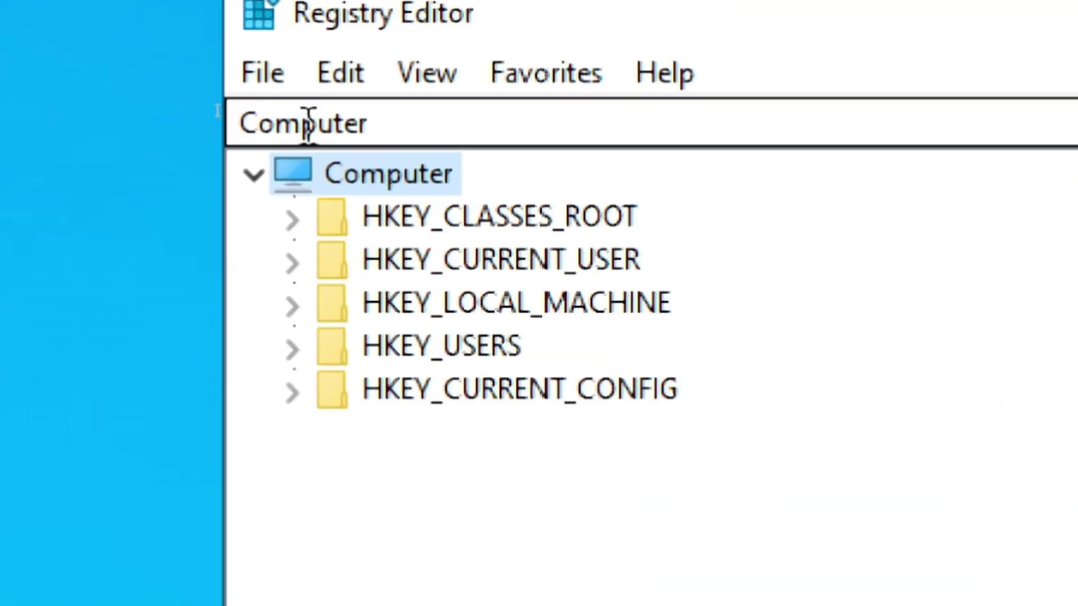
left_click_drag(474, 123, 188, 106)
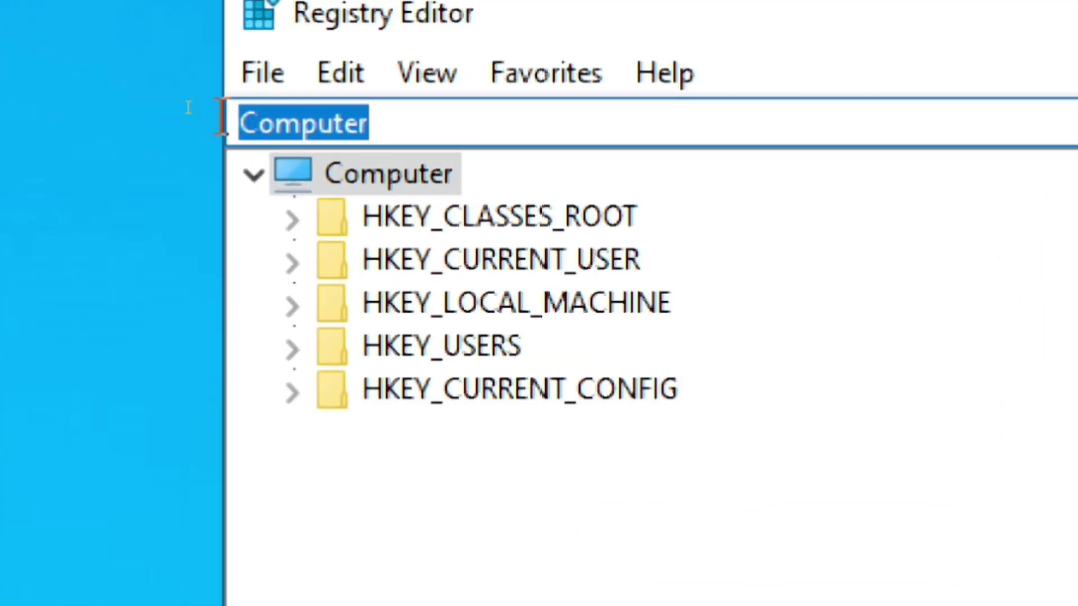
key("BackSpace")
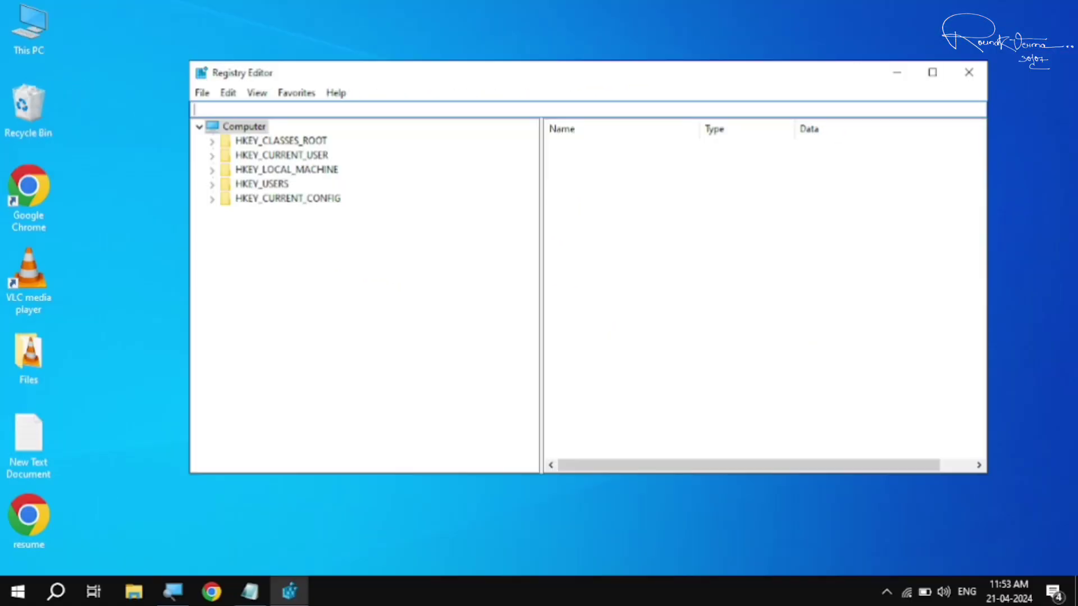
Switch to Notepad, copy the path HKEY_LOCAL_MACHINE\SOFTWARE\Microsoft\Windows\CurrentVersion\Policies\Explorer from the first line, and minimize the window.
left_click(250, 592)
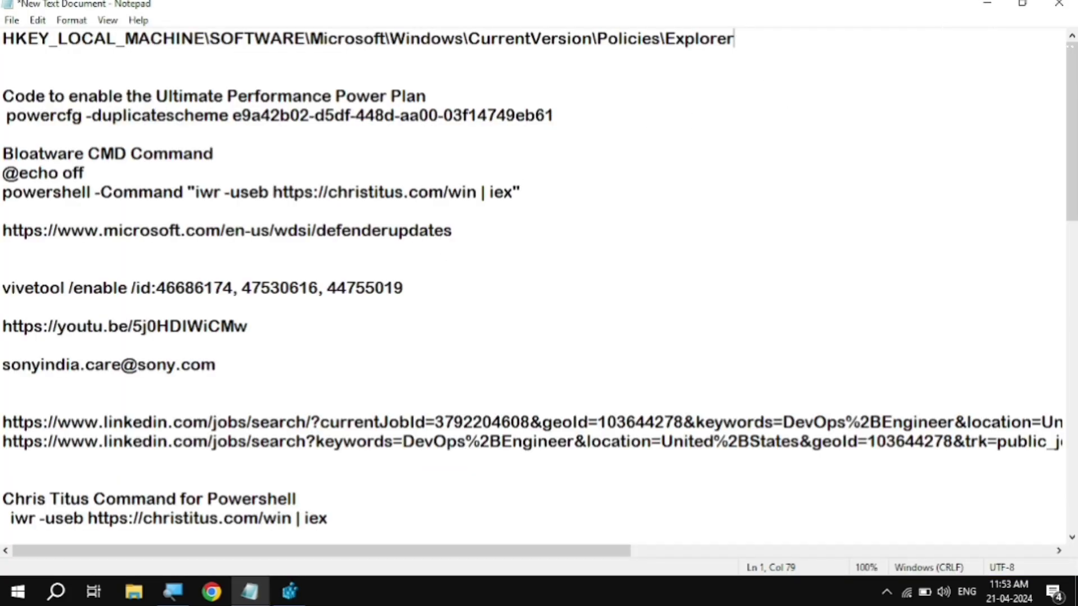
key("shift+Left")
key("shift+Left")
key("shift+Left")
key("shift+Left")
key("shift+Left")
key("shift+Left")
key("shift+Left")
key("shift+Left")
key("shift+Left")
key("shift+Left")
key("shift+Left")
key("shift+Left")
key("shift+Left")
key("shift+Left")
key("shift+Left")
key("shift+Left")
key("shift+Left")
key("shift+Left")
key("shift+Left")
key("shift+Left")
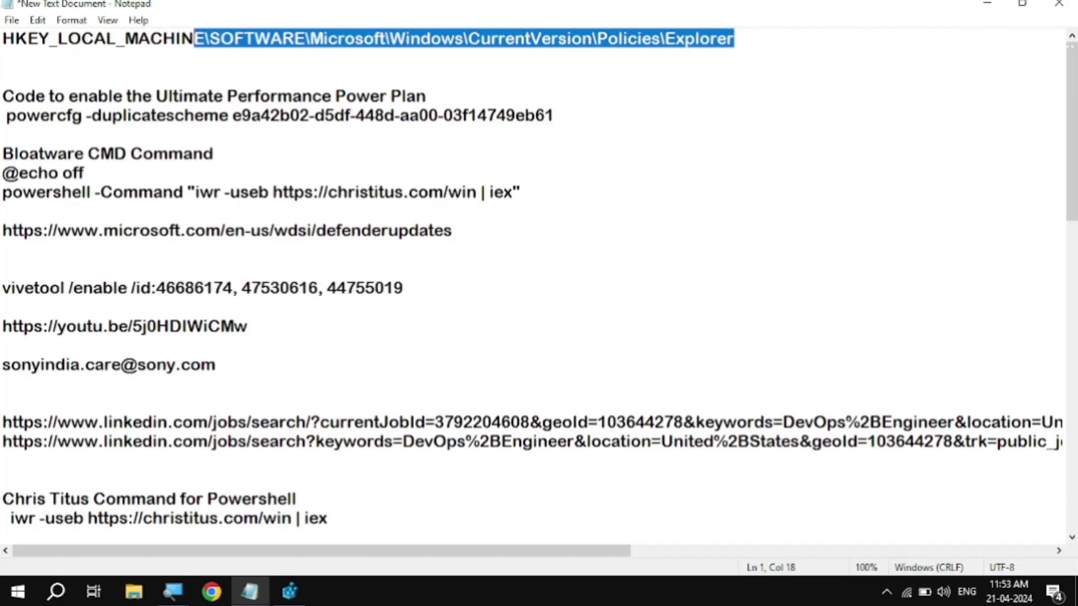
key("shift+Left")
key("shift+Left")
key("shift+Left")
key("shift+Left")
key("shift+Left")
key("shift+Left")
key("shift+Left")
key("shift+Left")
key("shift+Left")
key("shift+Left")
key("shift+Left")
key("shift+Left")
key("shift+Left")
key("shift+Left")
key("shift+Left")
key("shift+Left")
key("shift+Left")
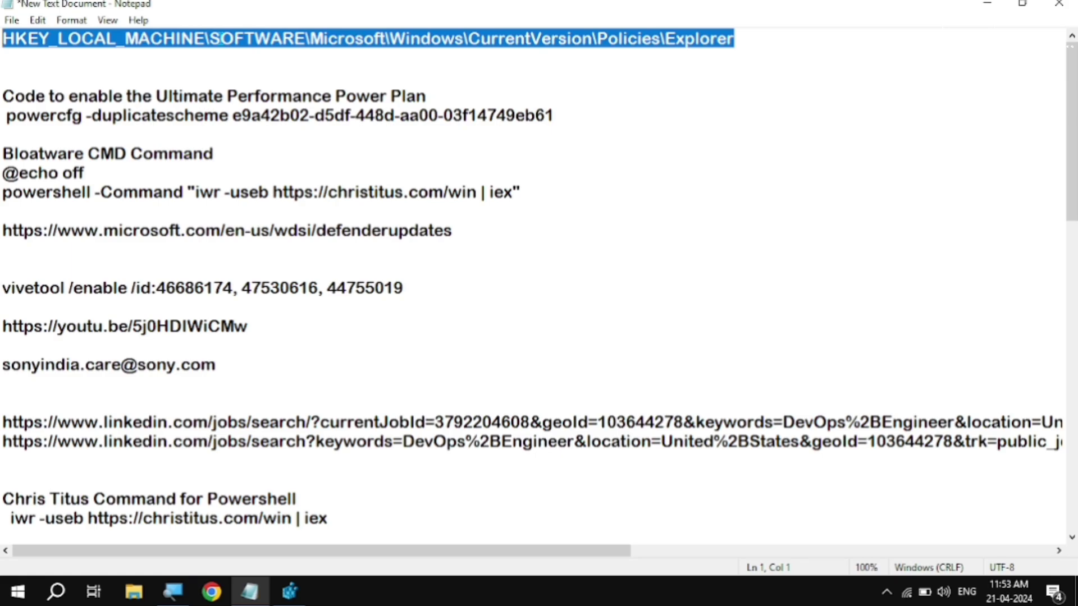
right_click(219, 35)
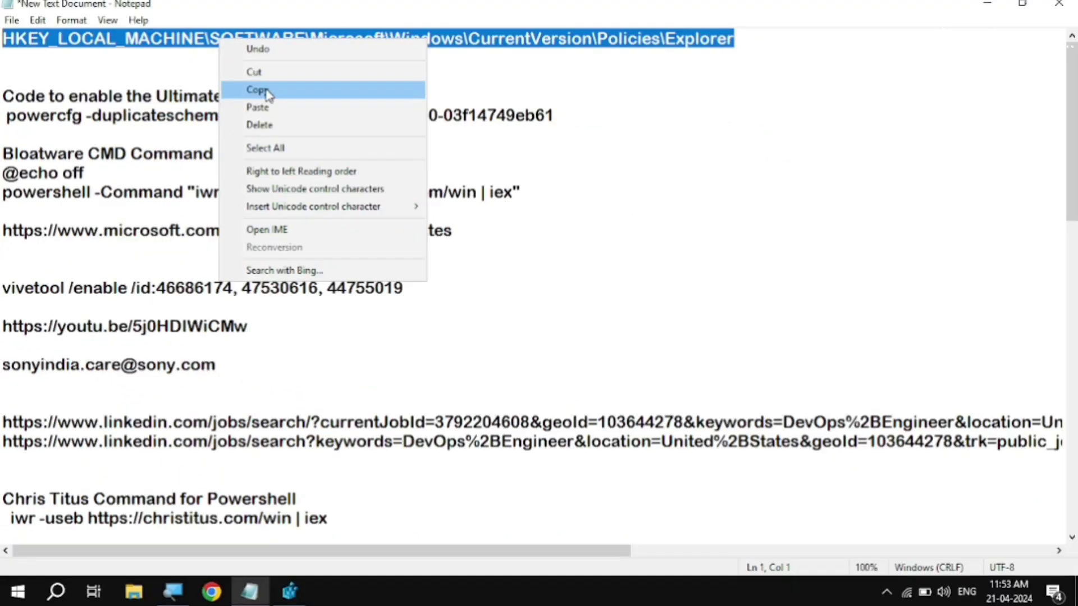
left_click(267, 90)
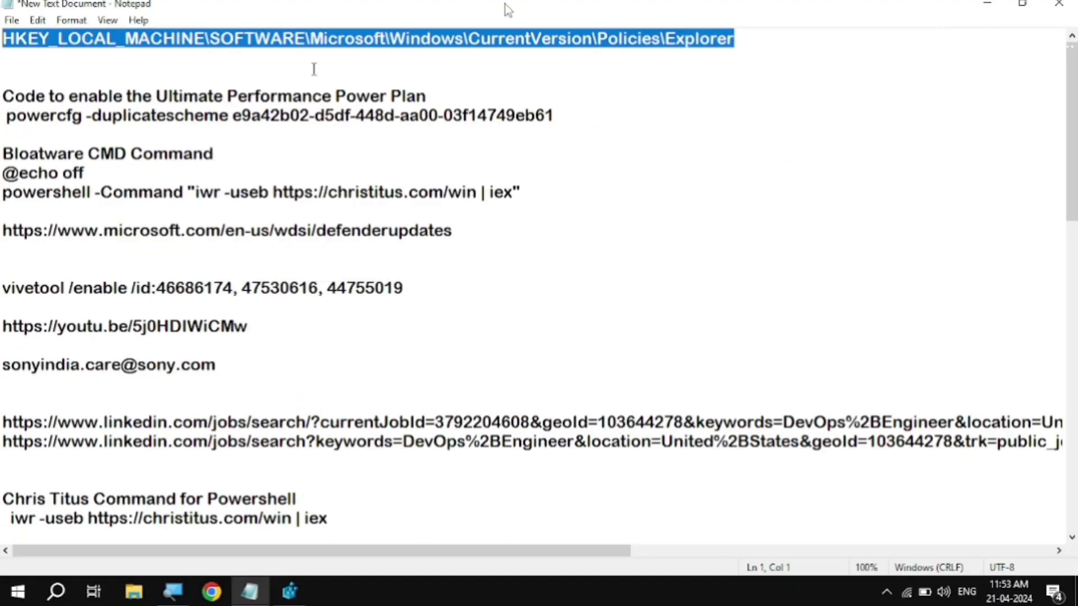
left_click(986, 5)
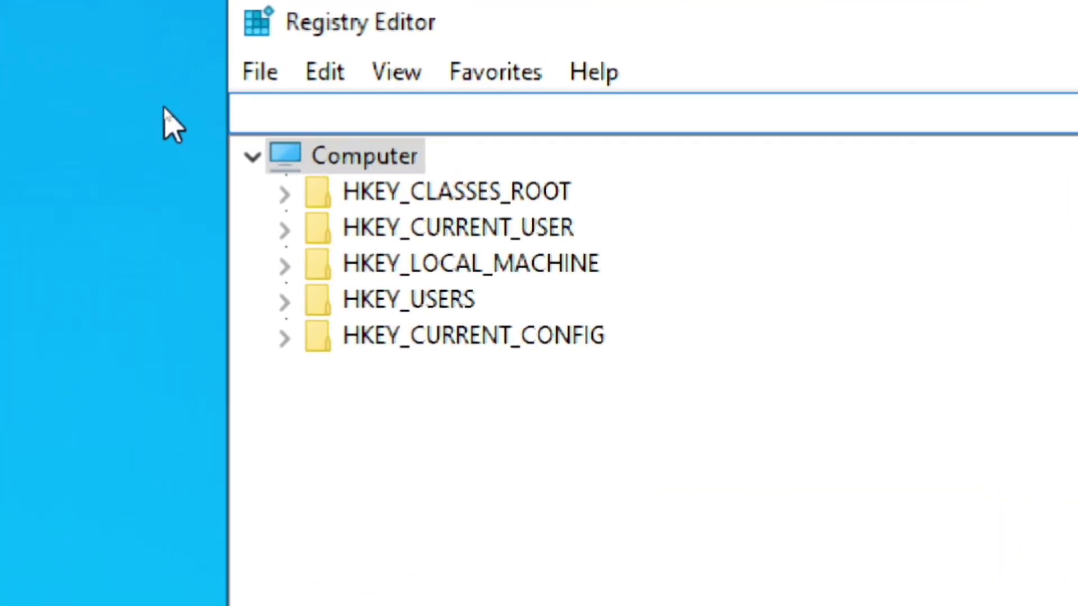
Paste the copied path into the Registry Editor address bar and go to the Policies\Explorer key.
right_click(379, 107)
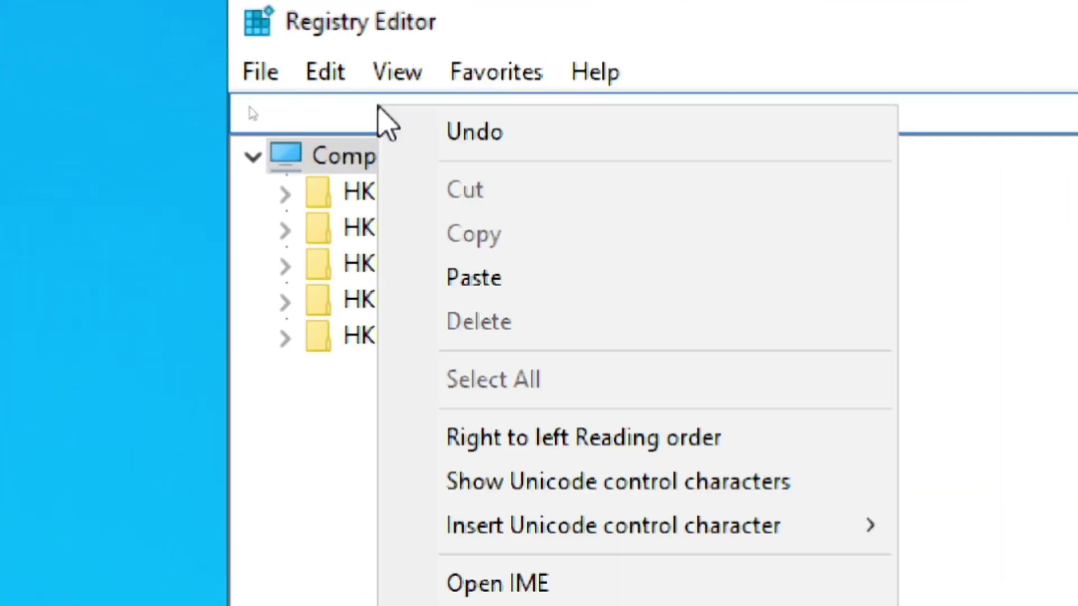
left_click(589, 280)
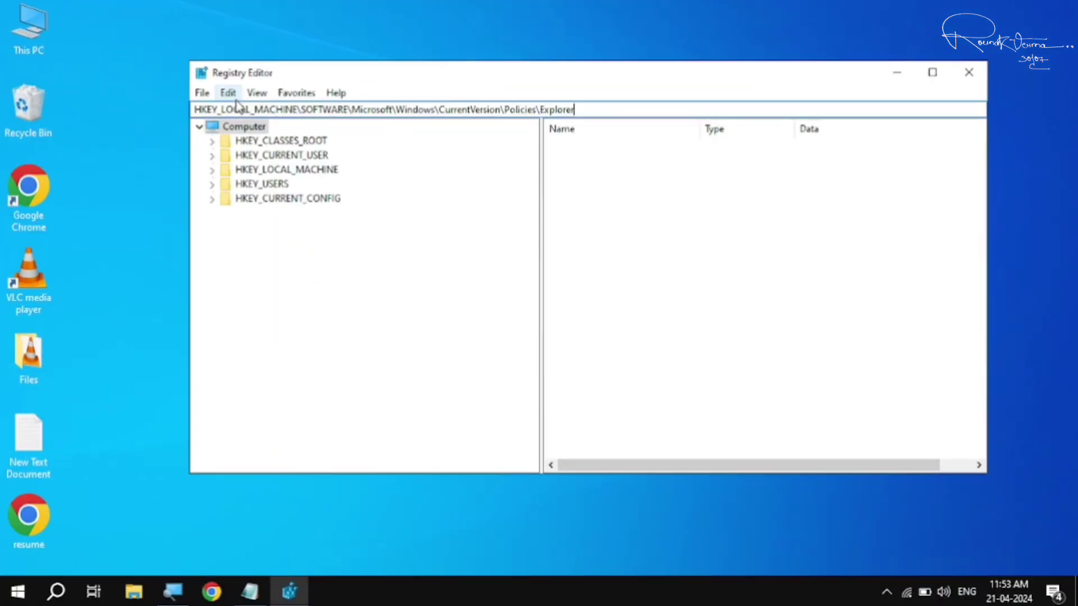
key("Return")
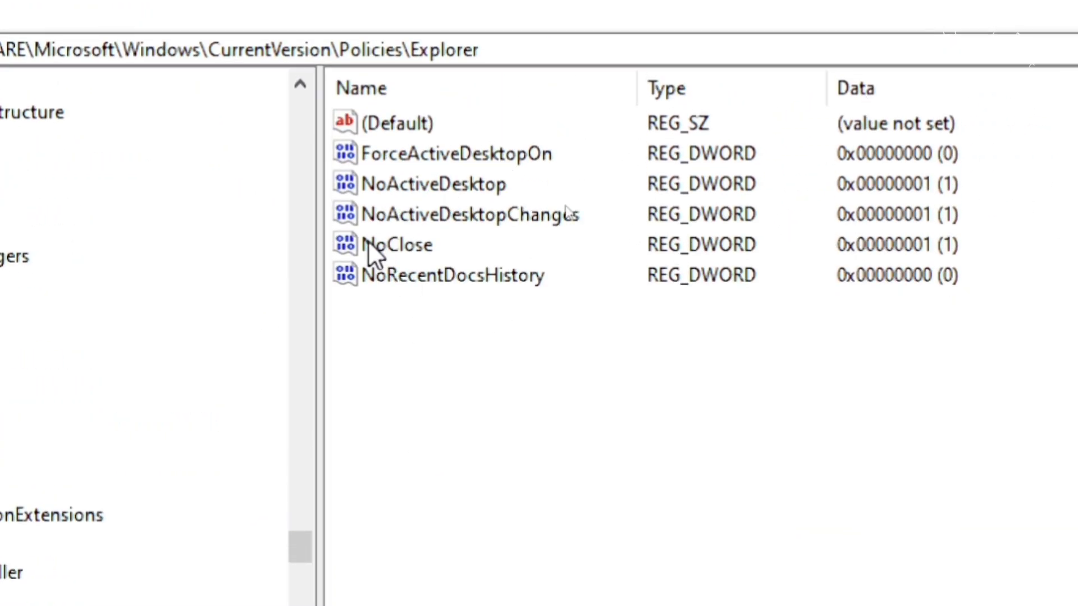
Open the NoClose DWORD value of the Explorer key for editing.
left_click(401, 242)
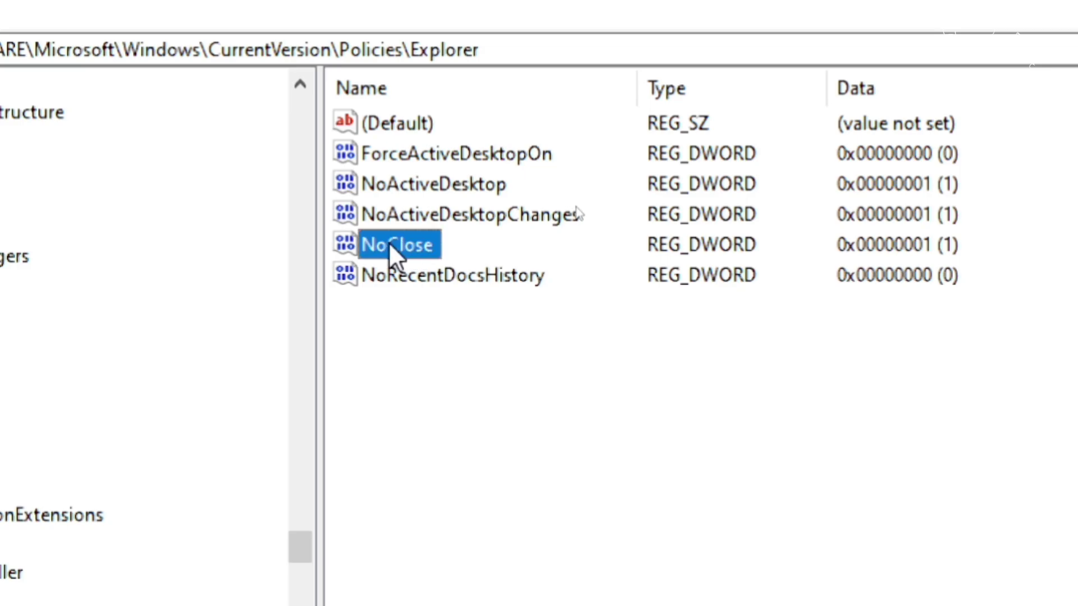
right_click(389, 242)
left_click(497, 263)
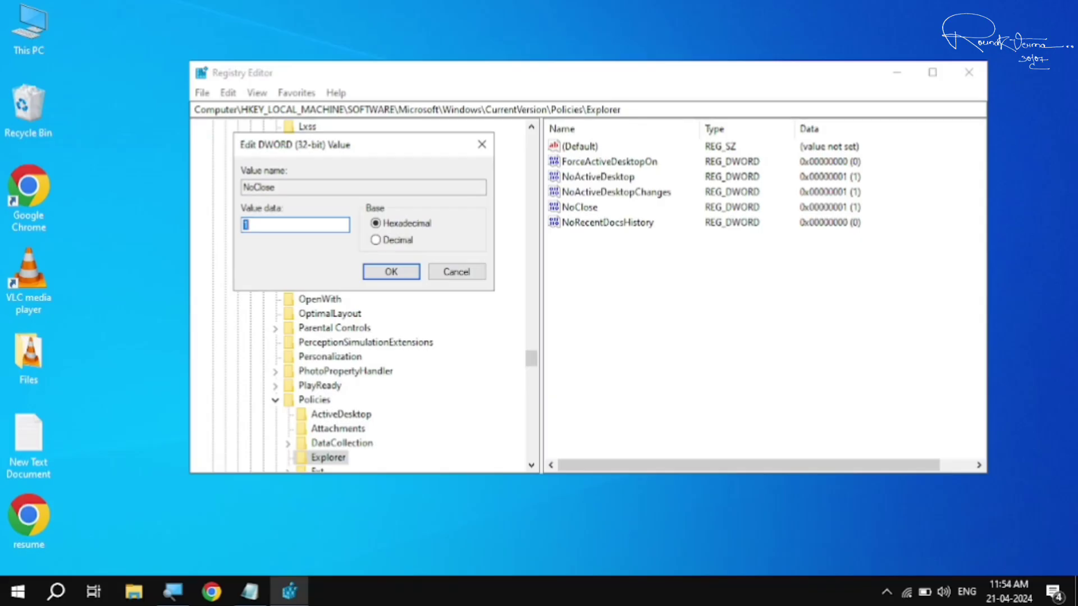
Check which power options Windows offers while the NoClose value is still being edited.
left_click(18, 591)
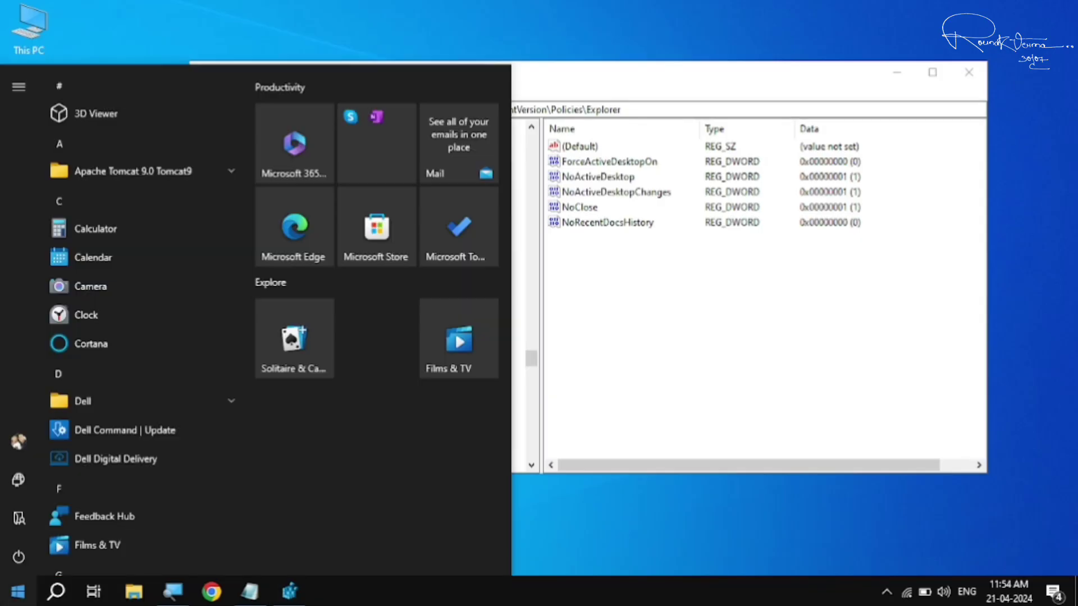
left_click(19, 561)
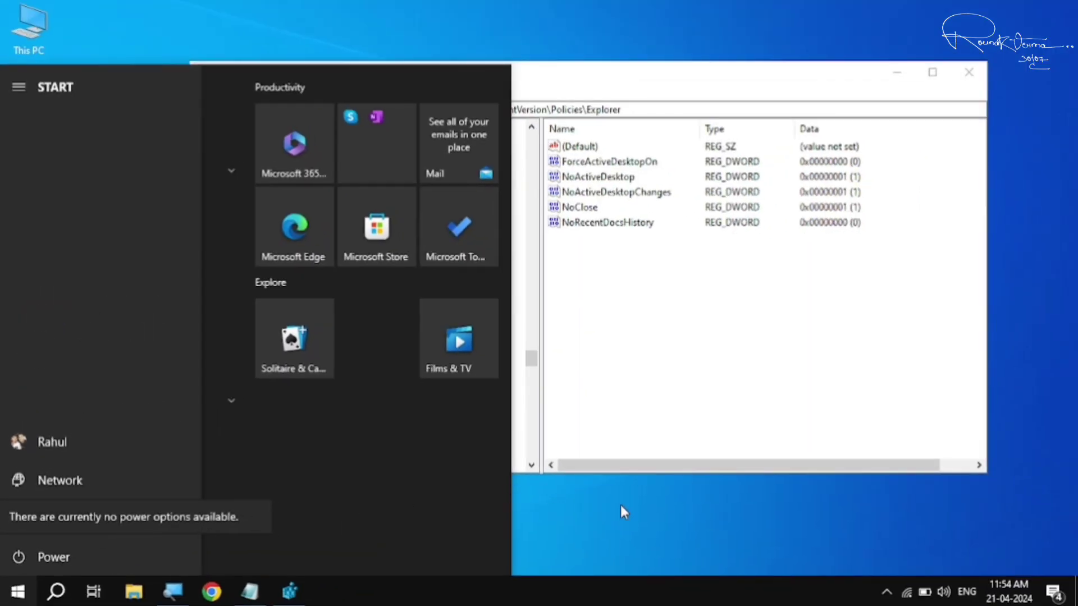
left_click(571, 506)
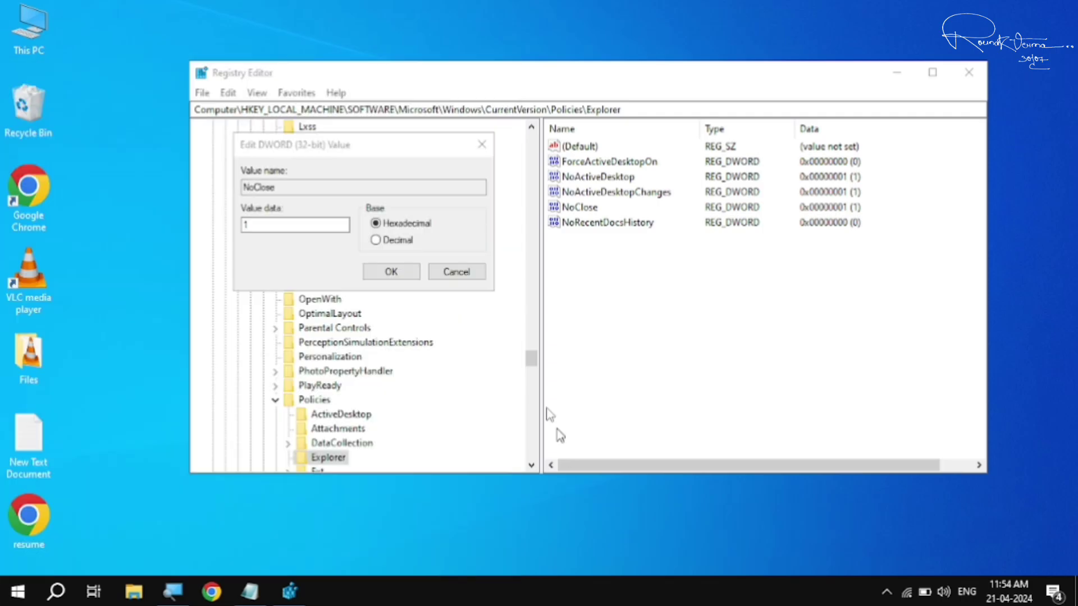
Set the NoClose value data to 0, save it, and close Registry Editor.
left_click(264, 224)
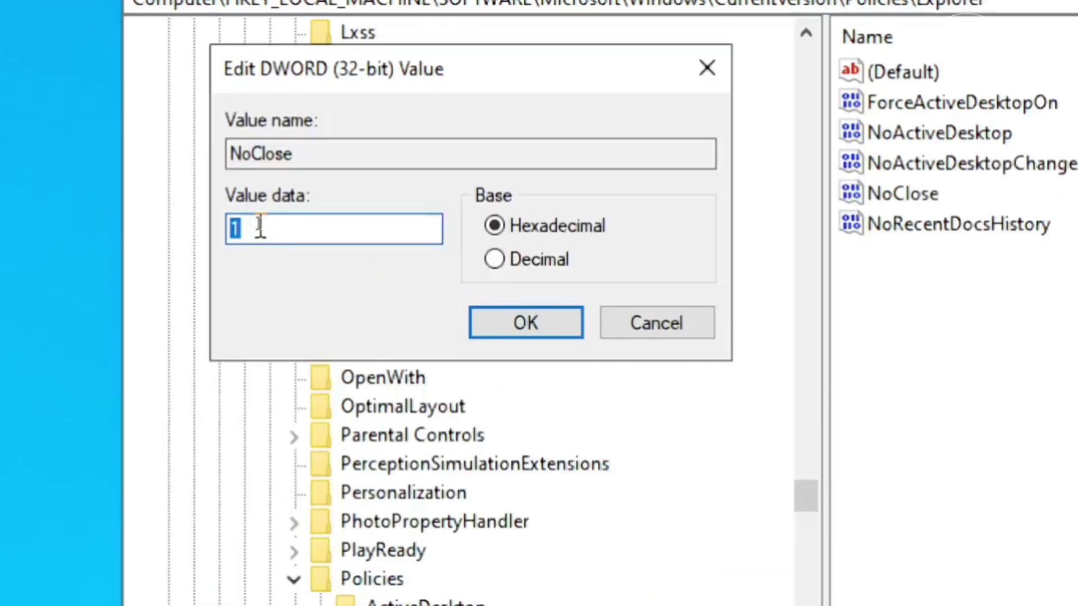
key("BackSpace")
type("0")
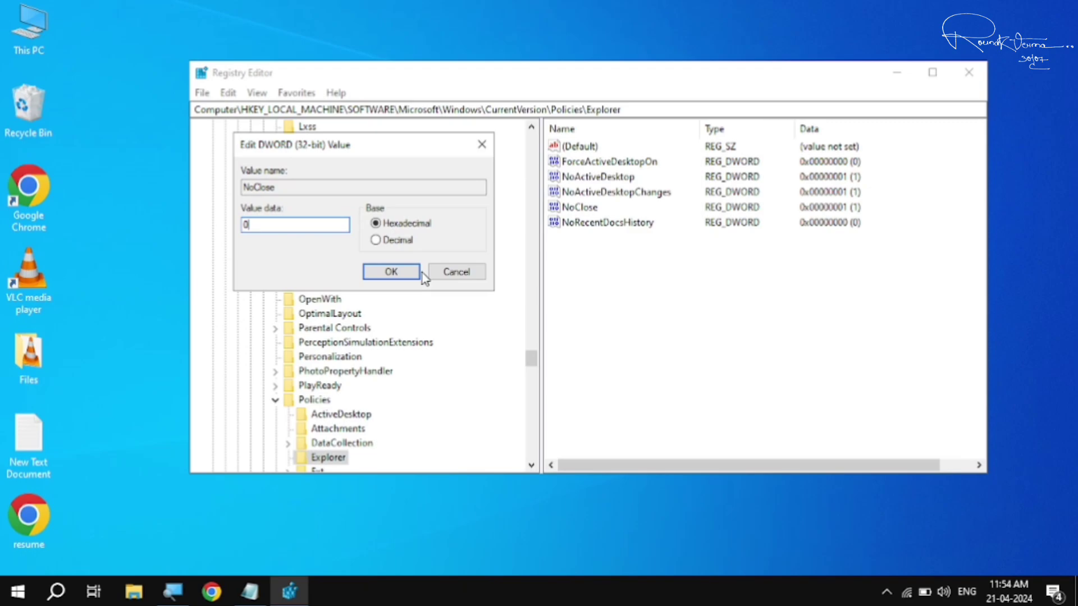
left_click(392, 271)
left_click(969, 73)
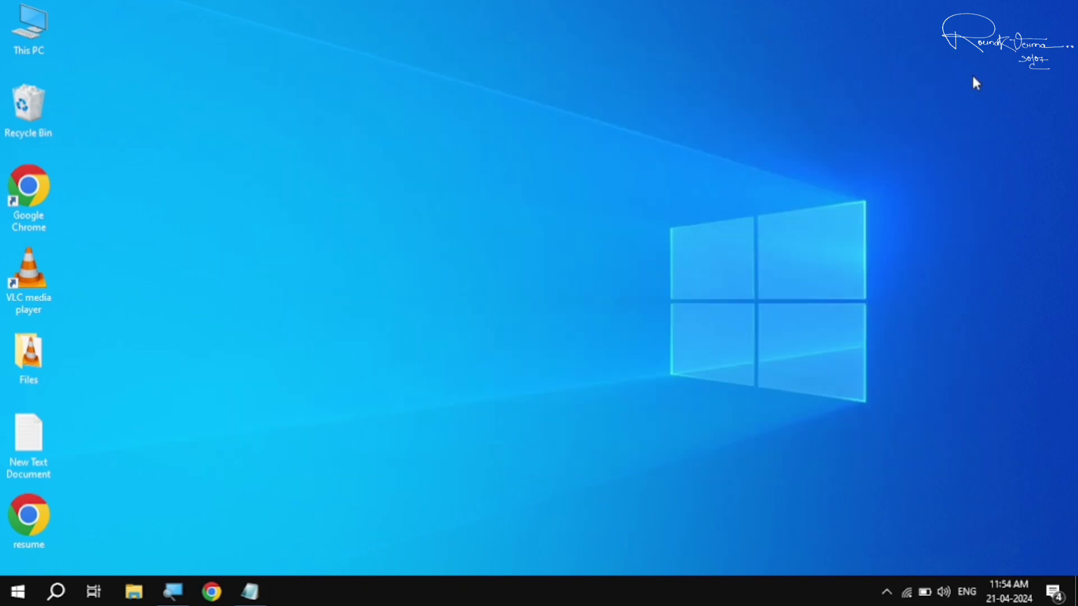
Refresh the desktop and open Task Manager.
right_click(497, 118)
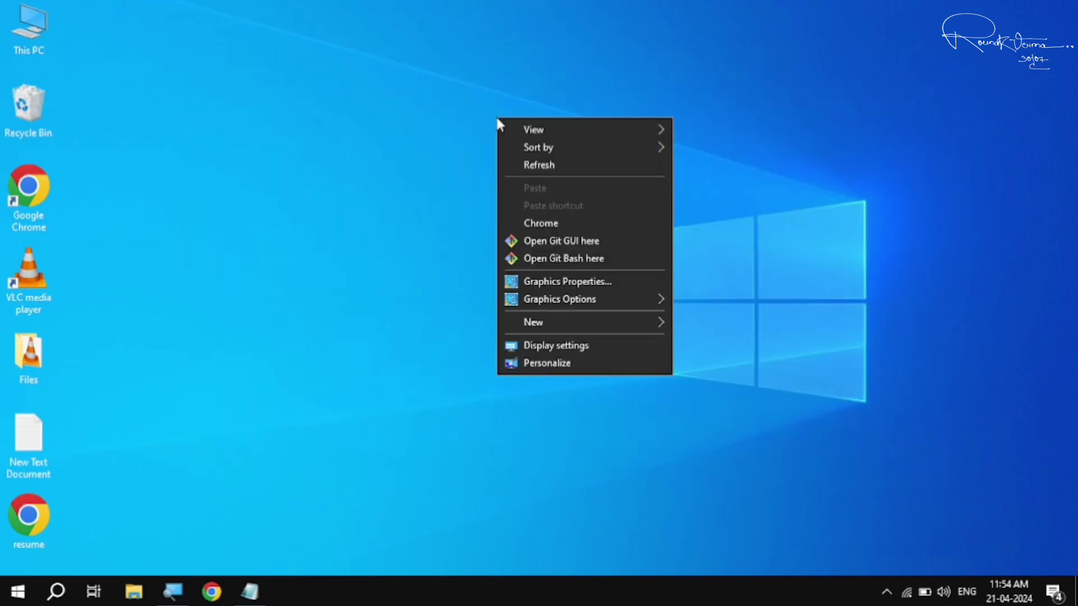
left_click(532, 163)
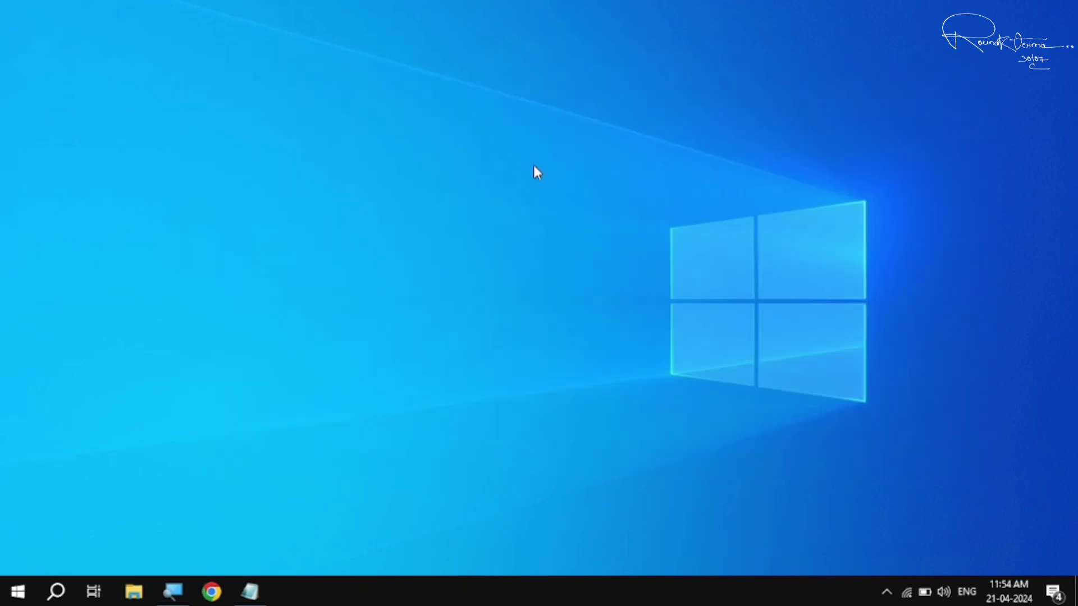
right_click(419, 588)
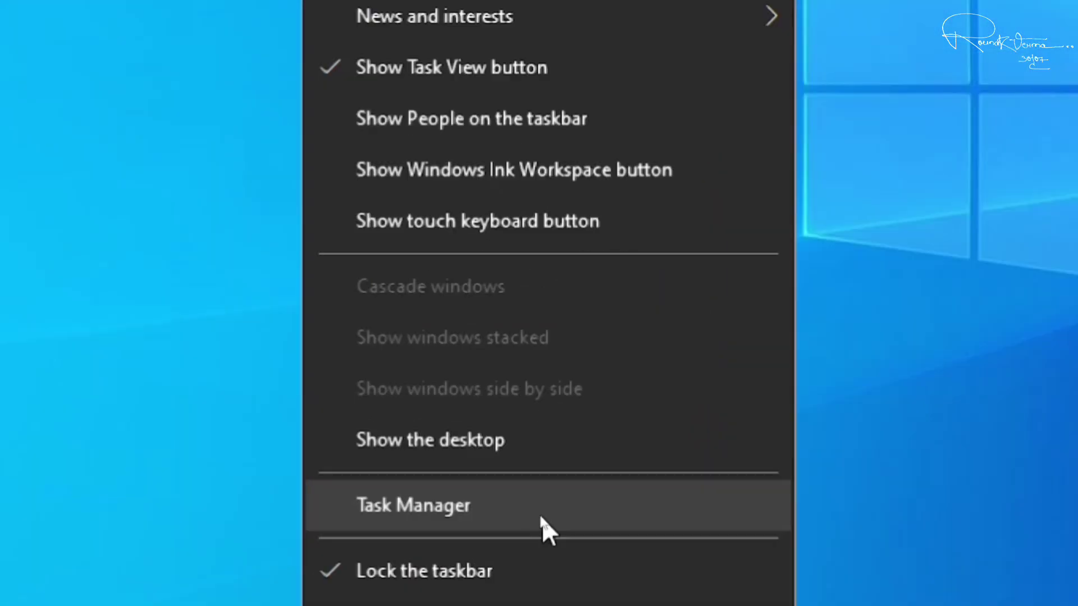
left_click(541, 517)
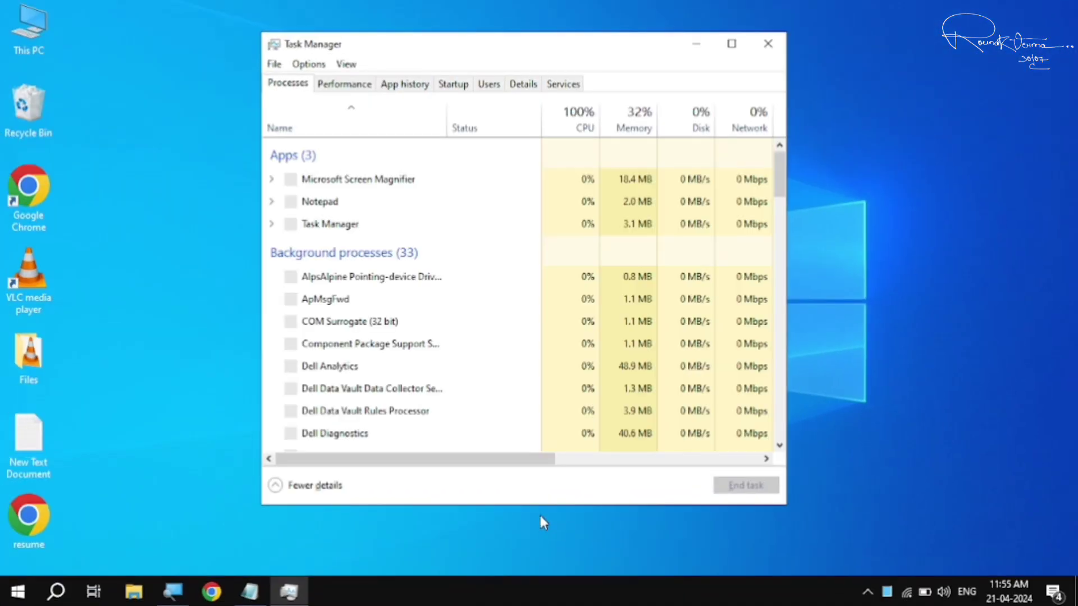
Restart the Windows Explorer process and close Task Manager.
scroll(413, 325, "down", 20)
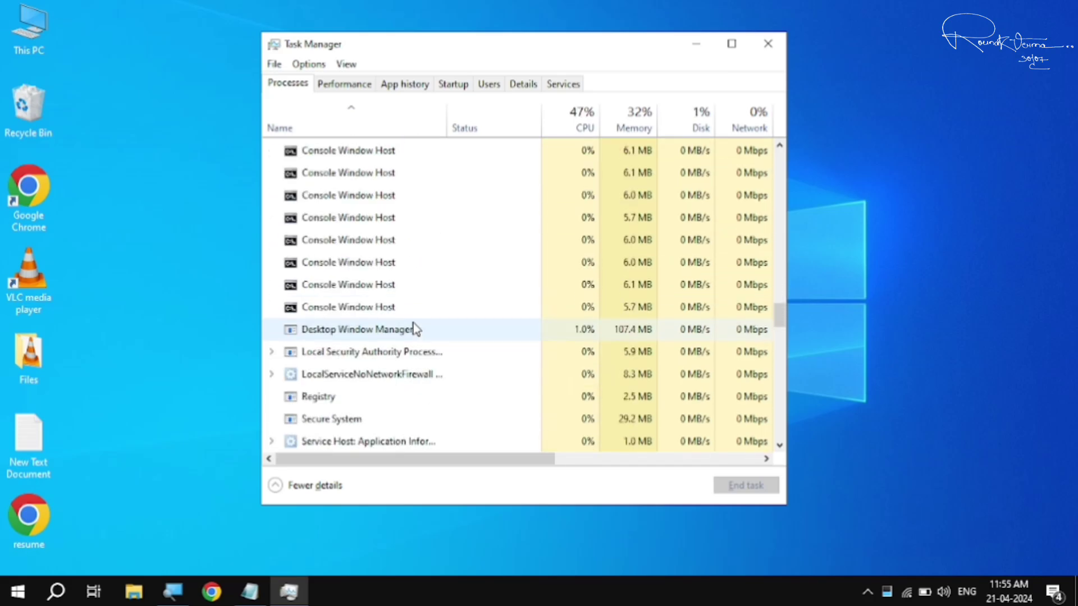
scroll(414, 327, "down", 15)
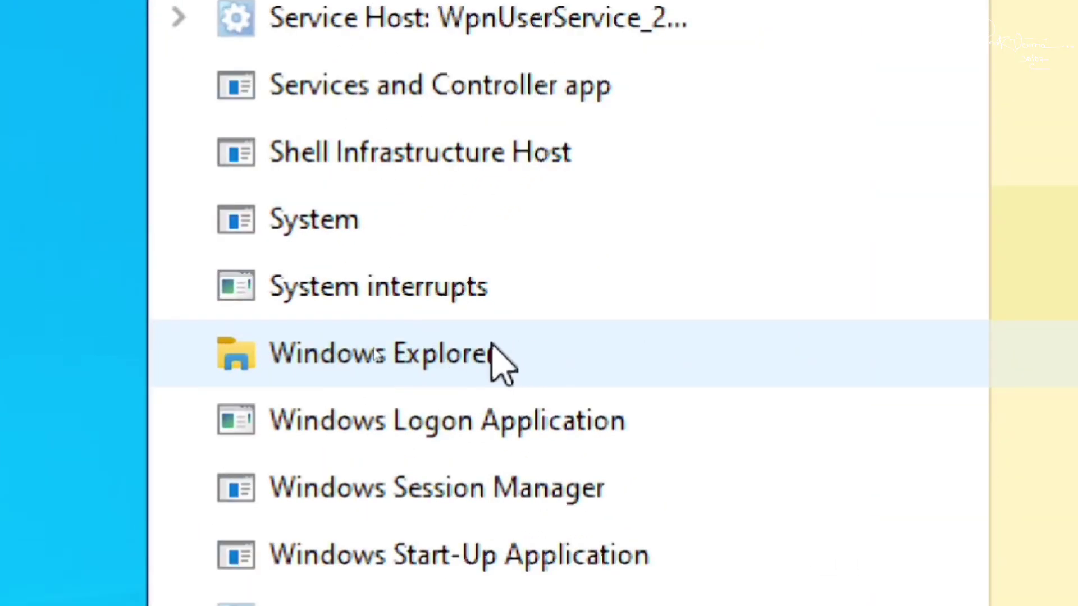
right_click(465, 346)
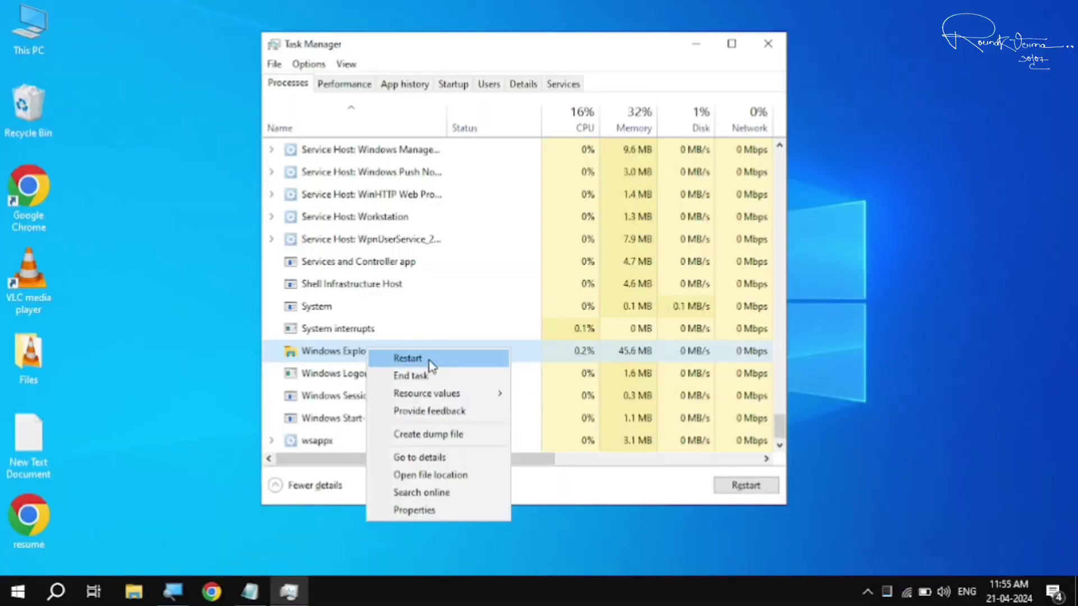
left_click(430, 364)
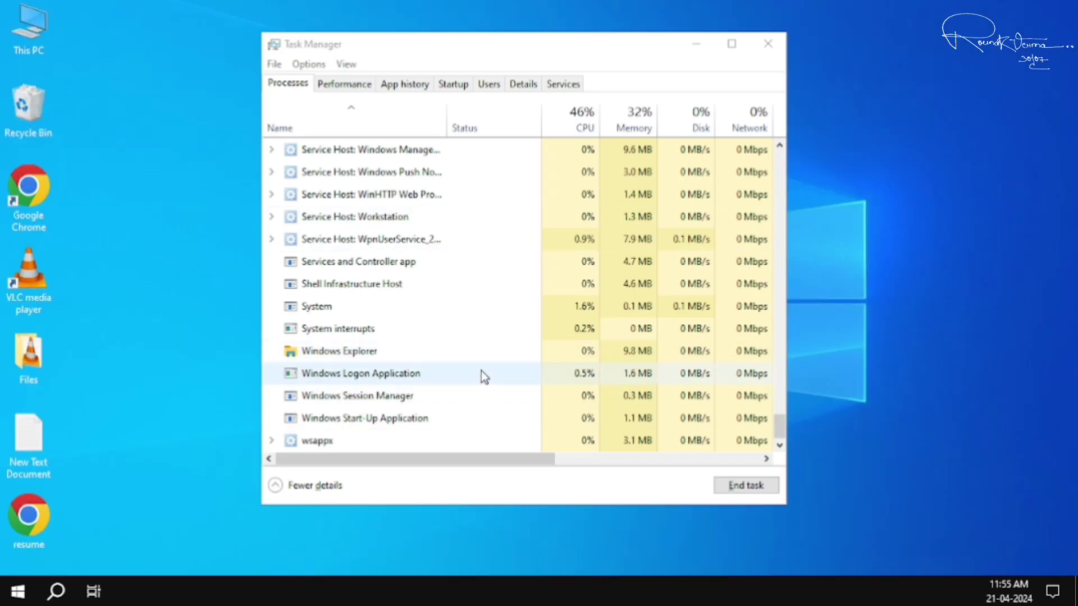
left_click(776, 43)
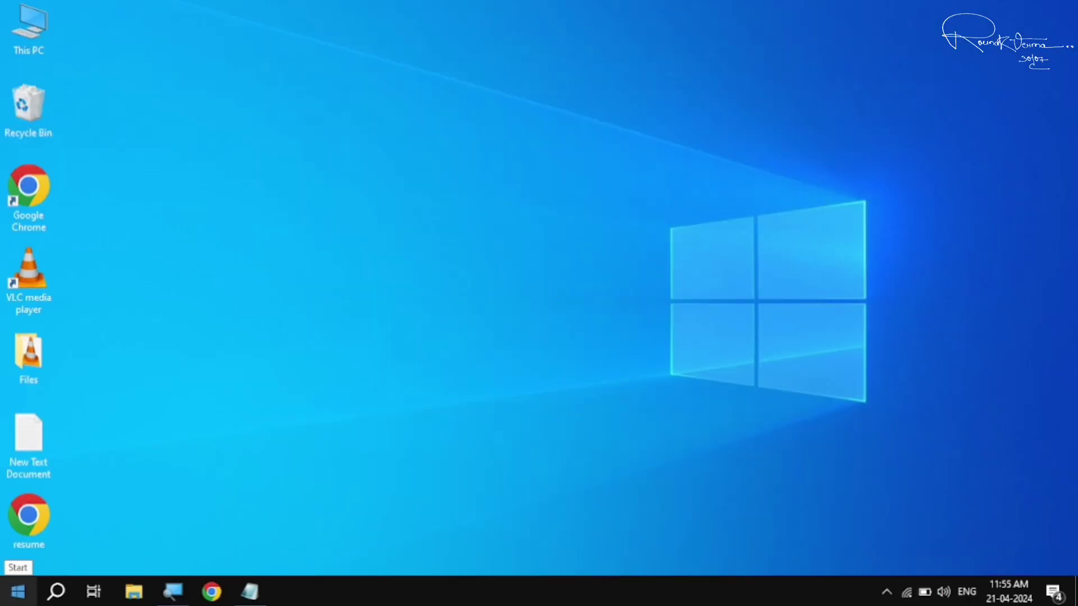
Check the available Windows power options after the Explorer restart.
left_click(18, 591)
left_click(17, 557)
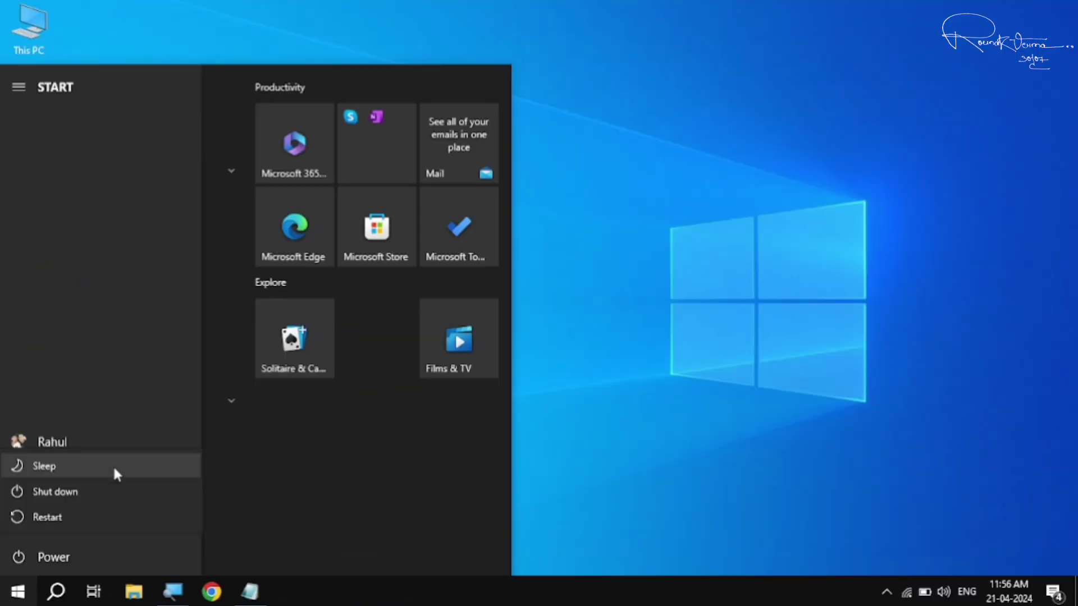
left_click(564, 299)
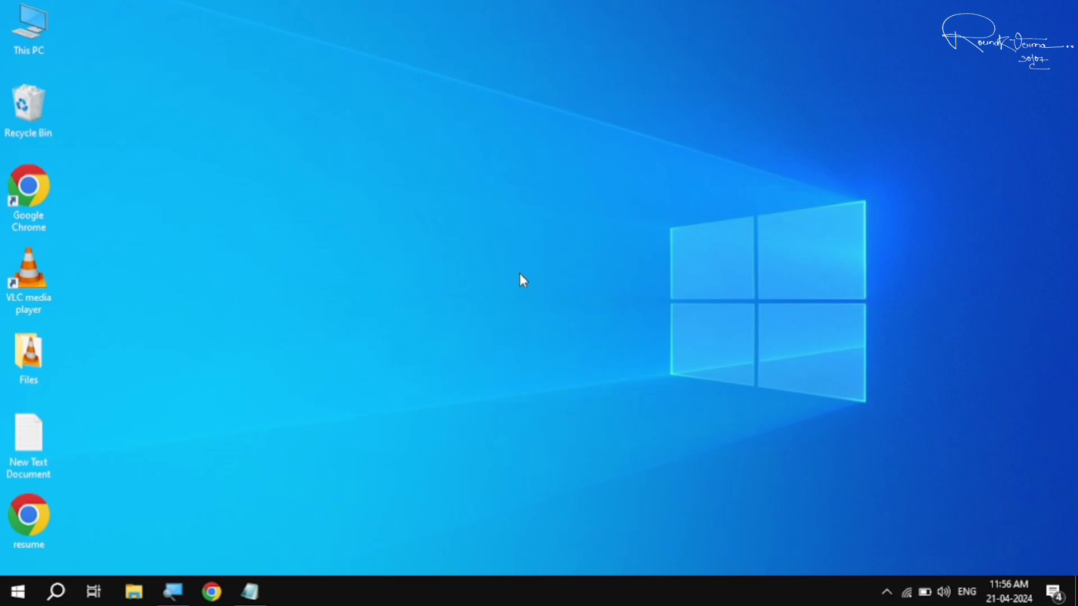